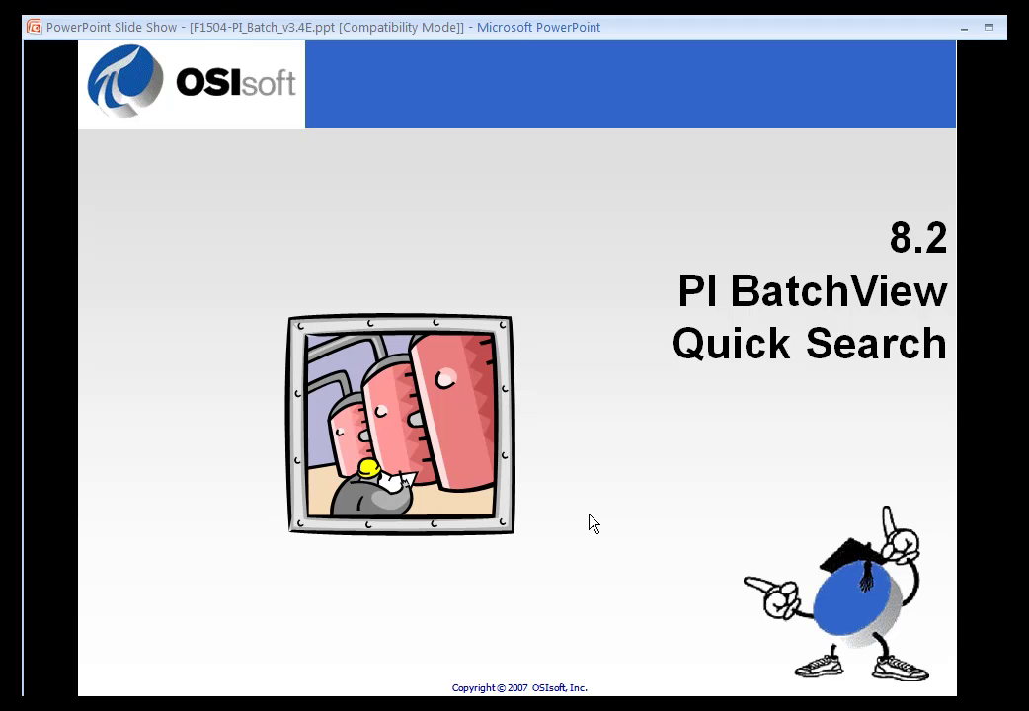
# Step: Advance the slide show to slide 171, showing the Quick Search attribute table
pyautogui.click(580, 504)
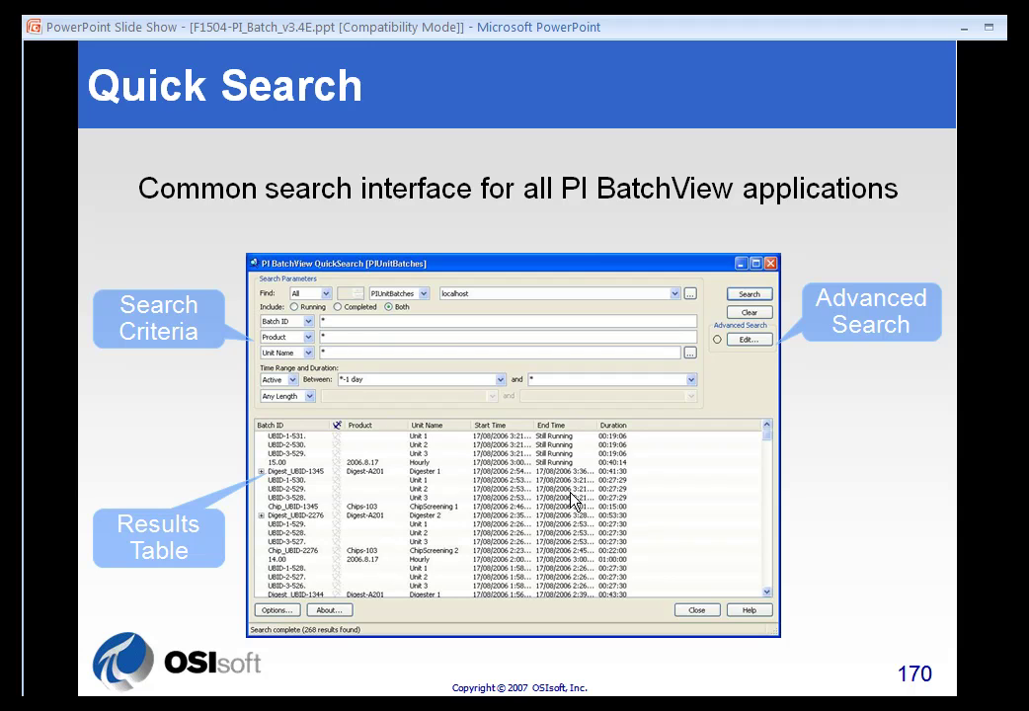
pyautogui.click(314, 342)
# Step: Move past the Attribute Section slide to slide 172, Quick Search (Advanced)
pyautogui.click(825, 395)
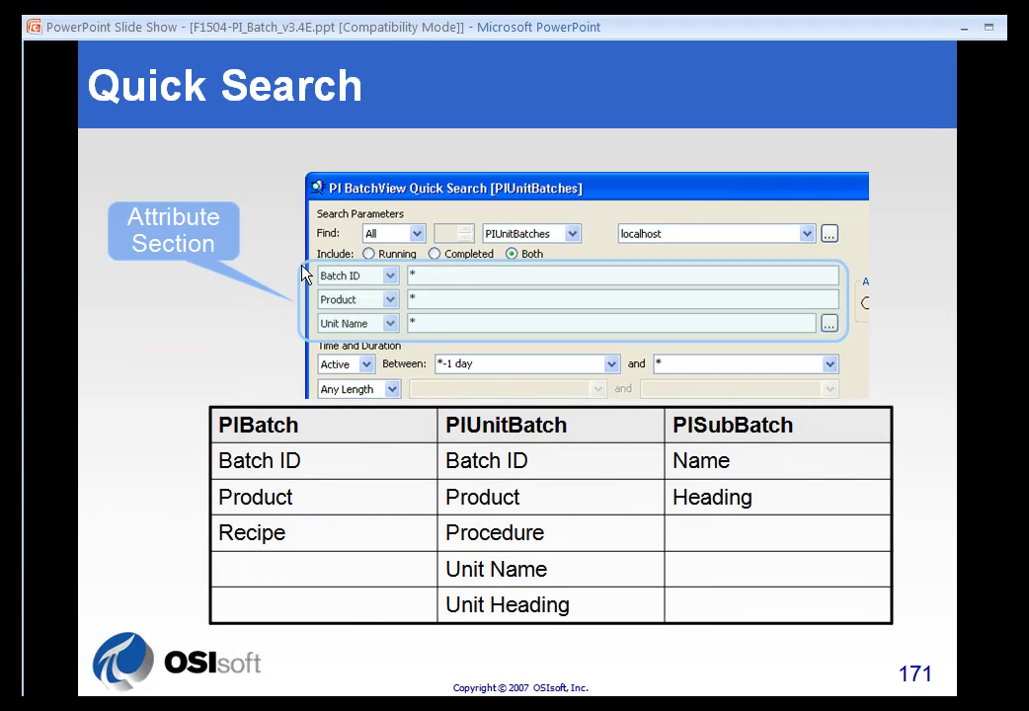
pyautogui.click(367, 300)
pyautogui.click(371, 323)
pyautogui.click(328, 548)
pyautogui.moveTo(585, 487); pyautogui.dragTo(590, 539)
pyautogui.moveTo(582, 578); pyautogui.dragTo(600, 607)
pyautogui.click(774, 516)
pyautogui.moveTo(388, 303); pyautogui.dragTo(391, 278)
pyautogui.click(456, 324)
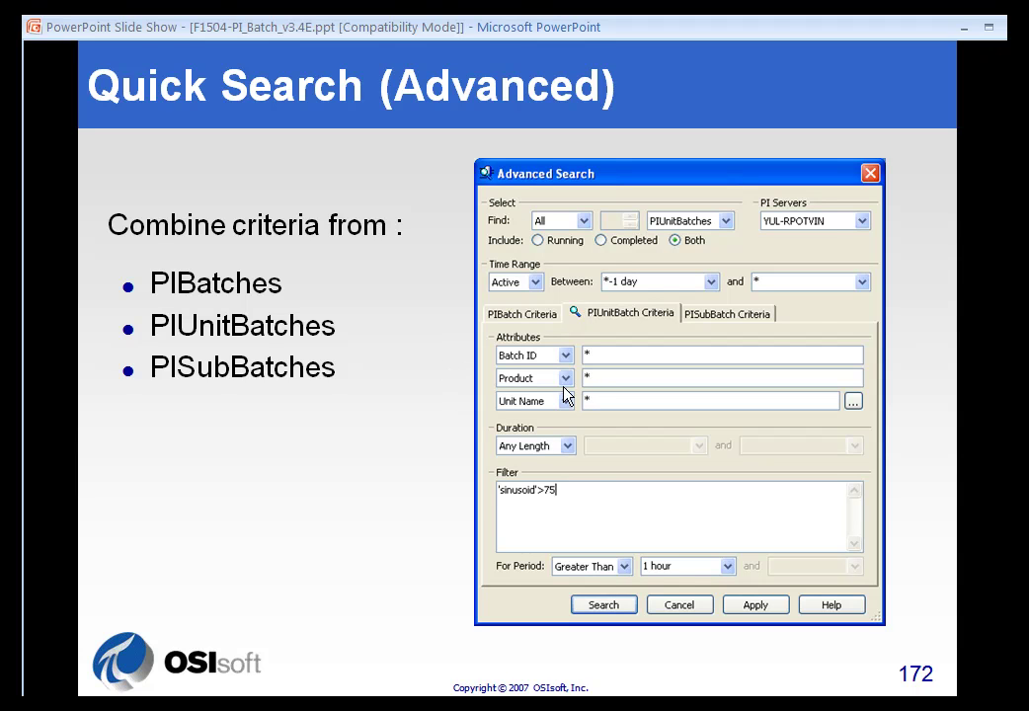
# Step: Go back to slide 171, then forward to slide 173, Anchor Batches
pyautogui.press('pageup')
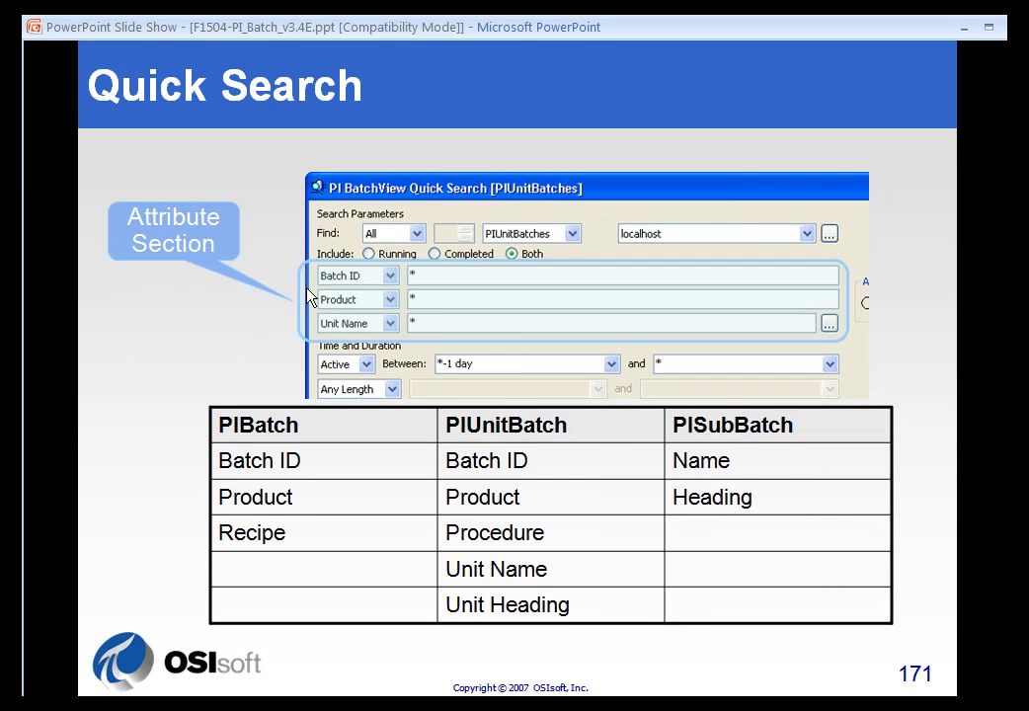
pyautogui.click(534, 234)
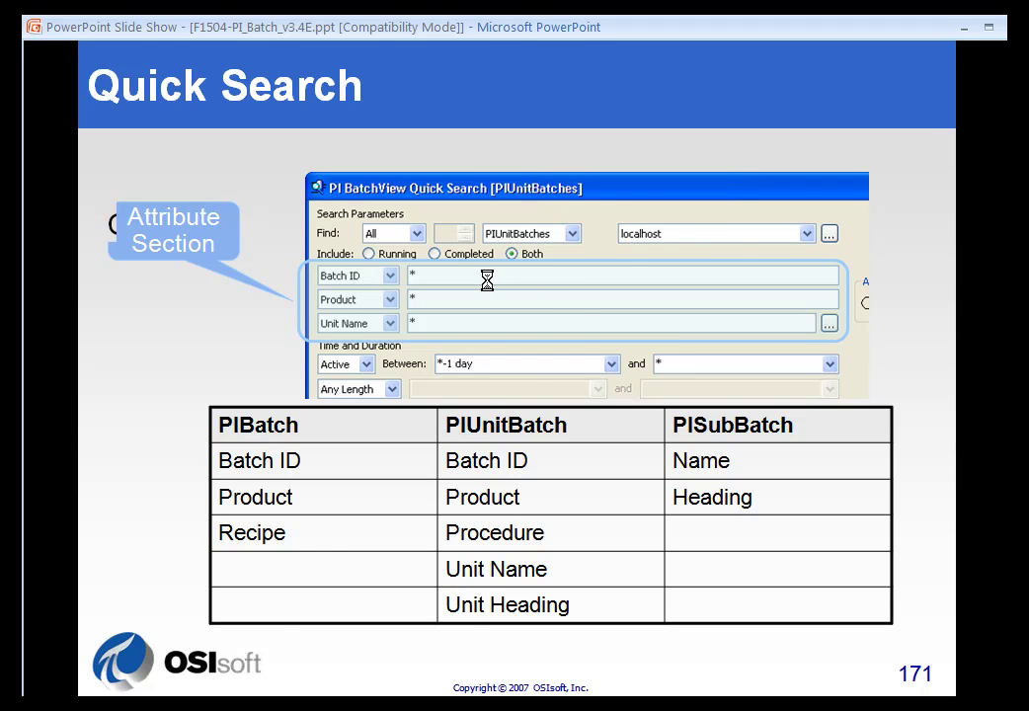
pyautogui.press('pagedown')
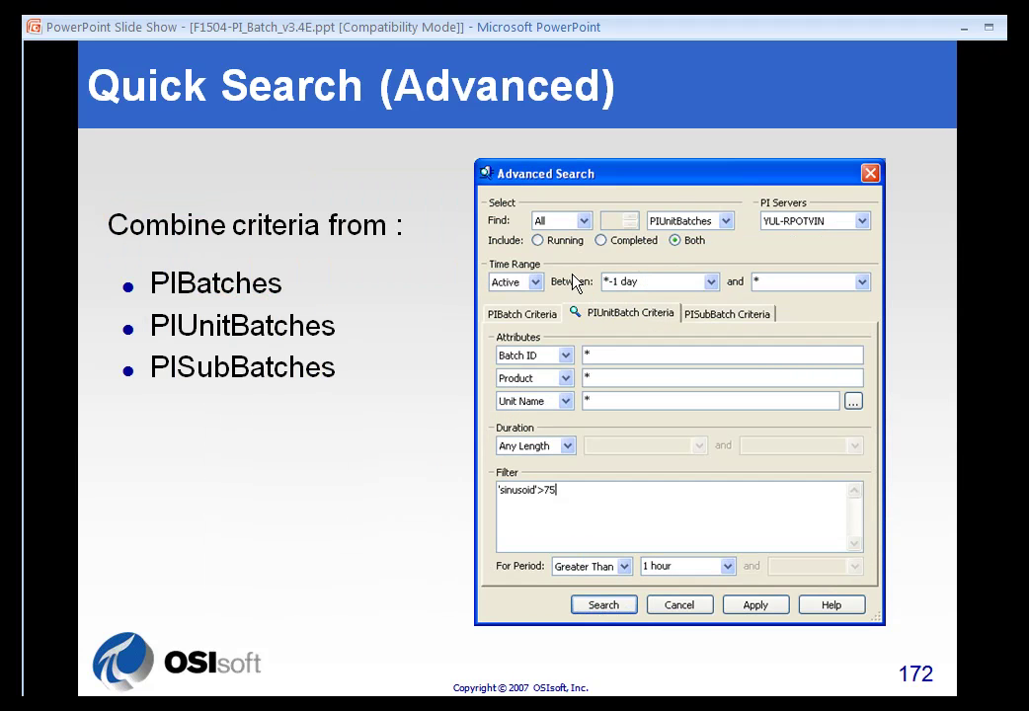
pyautogui.click(735, 318)
pyautogui.click(572, 485)
pyautogui.press('pagedown')
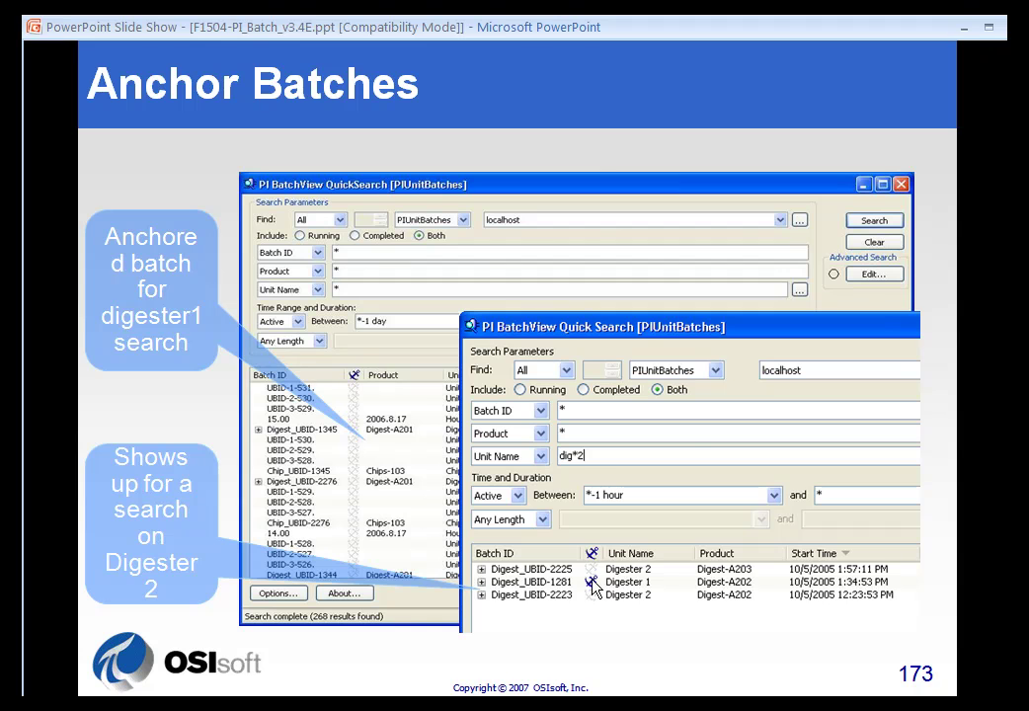
# Step: Advance past slide 174, Quick Search Options, to slide 175, Directed Exercise
pyautogui.click(484, 412)
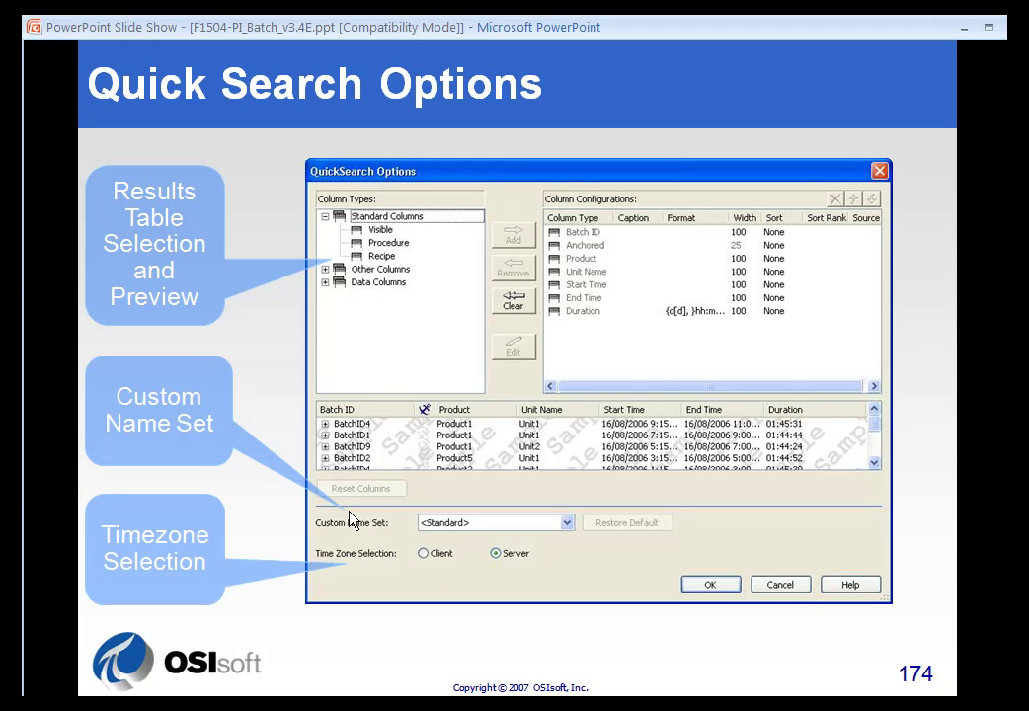
pyautogui.press('Right')
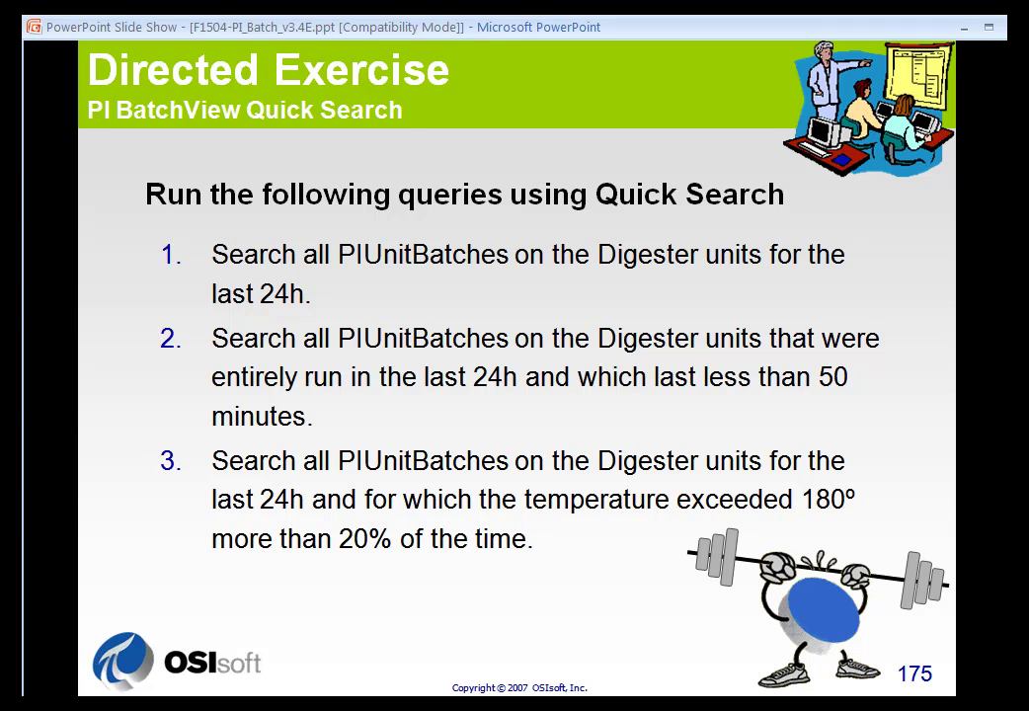
pyautogui.press('super')
# Step: Launch PI BatchView QuickSearch from Programs > PI System in the Start menu
pyautogui.moveTo(99, 530)
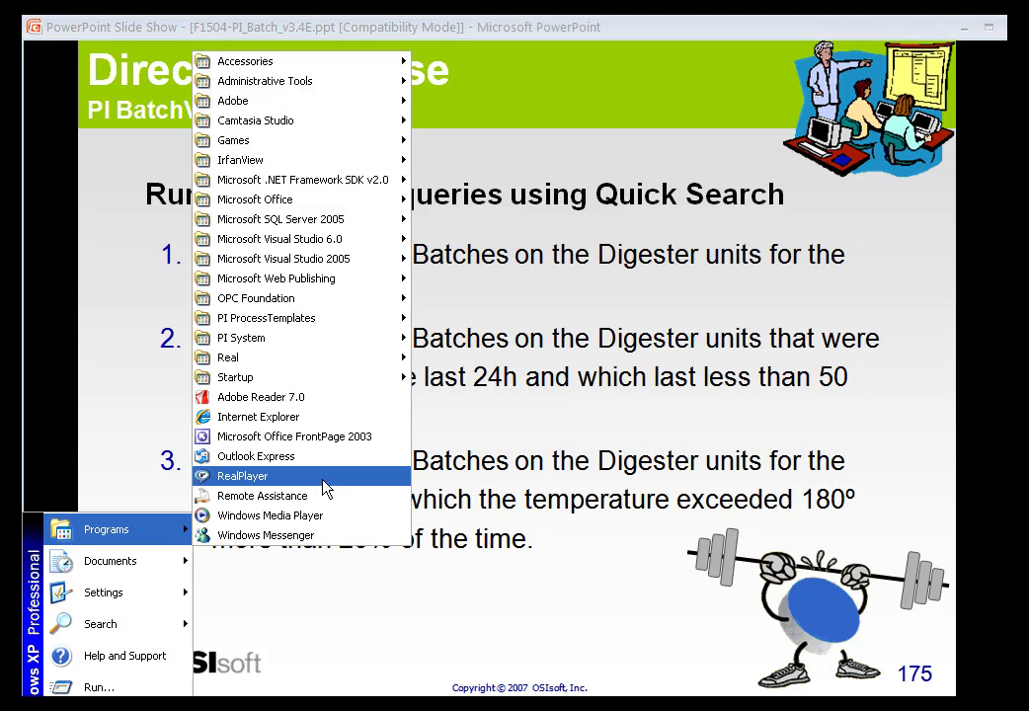
pyautogui.moveTo(306, 349)
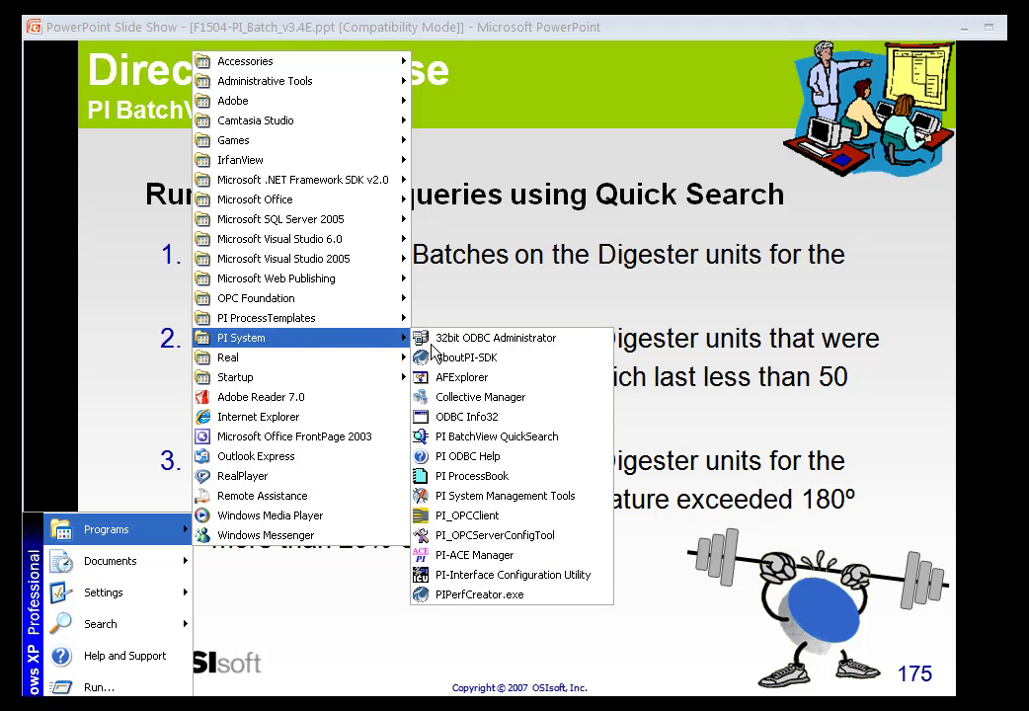
pyautogui.click(540, 448)
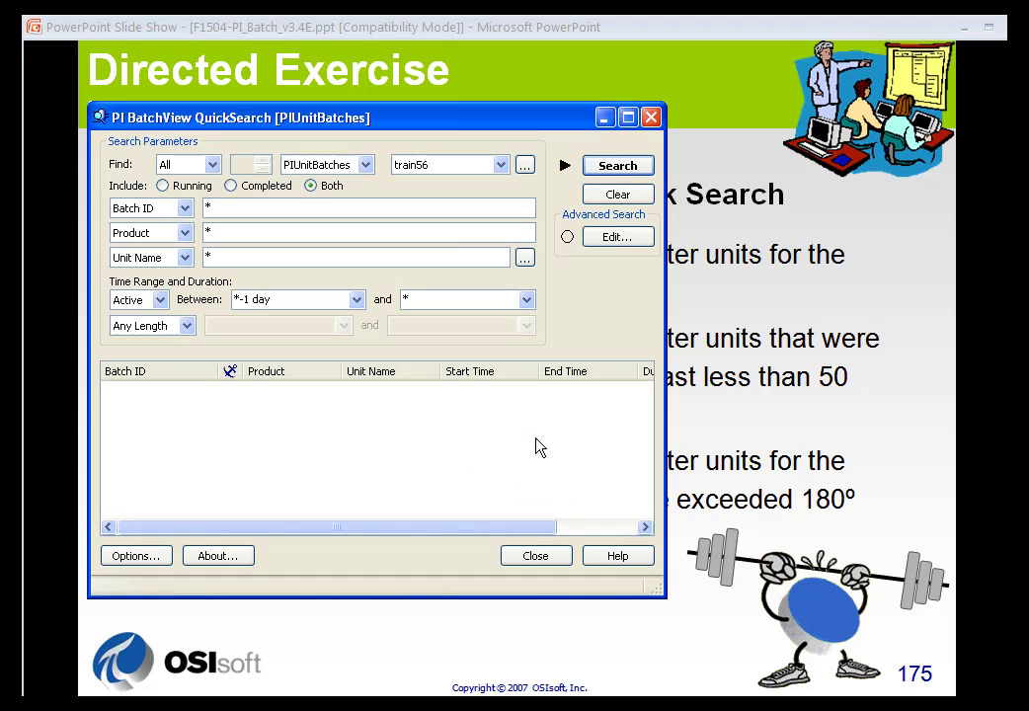
# Step: Search PIUnitBatches from *-1 day to * on train56, returning 272 batches
pyautogui.moveTo(442, 121); pyautogui.dragTo(485, 90)
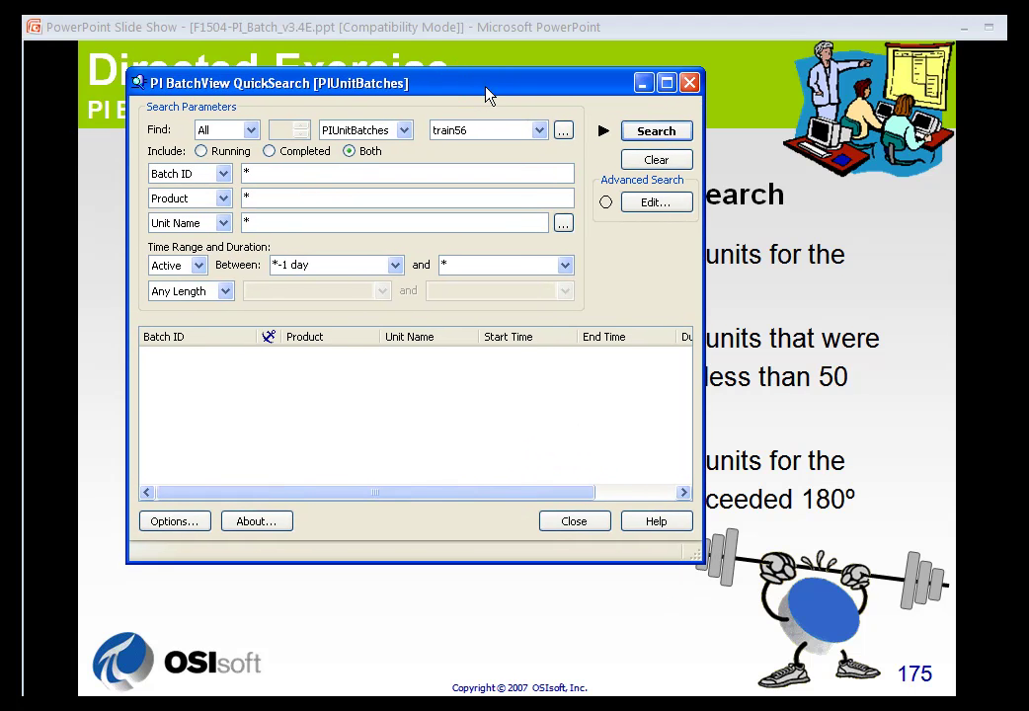
pyautogui.click(262, 175)
pyautogui.click(260, 225)
pyautogui.click(326, 268)
pyautogui.click(459, 267)
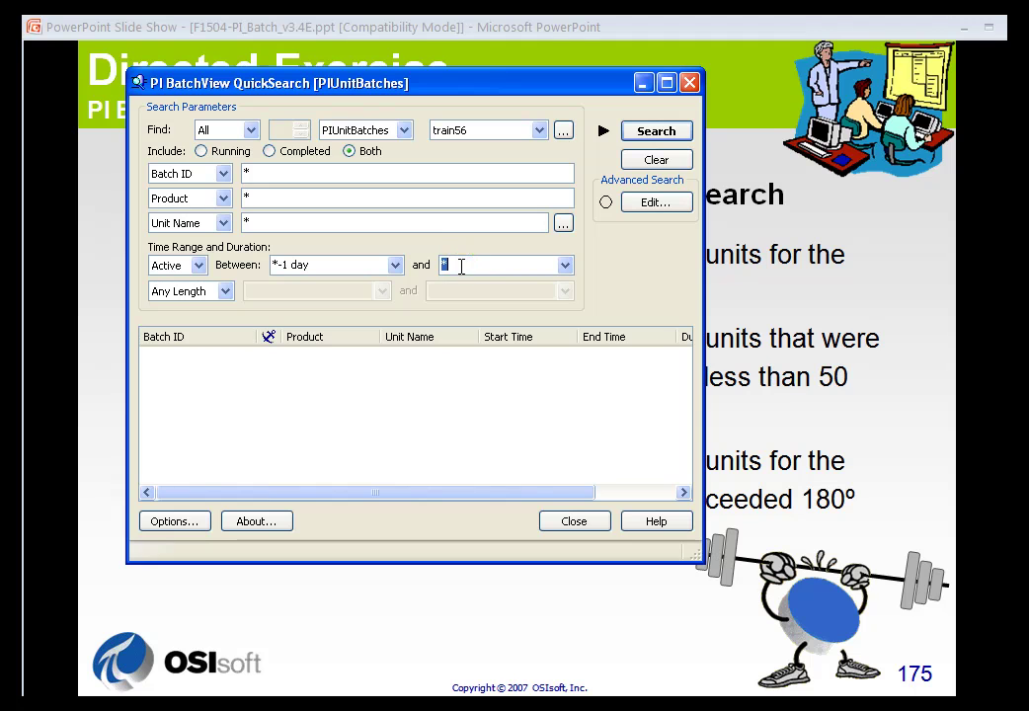
pyautogui.click(647, 136)
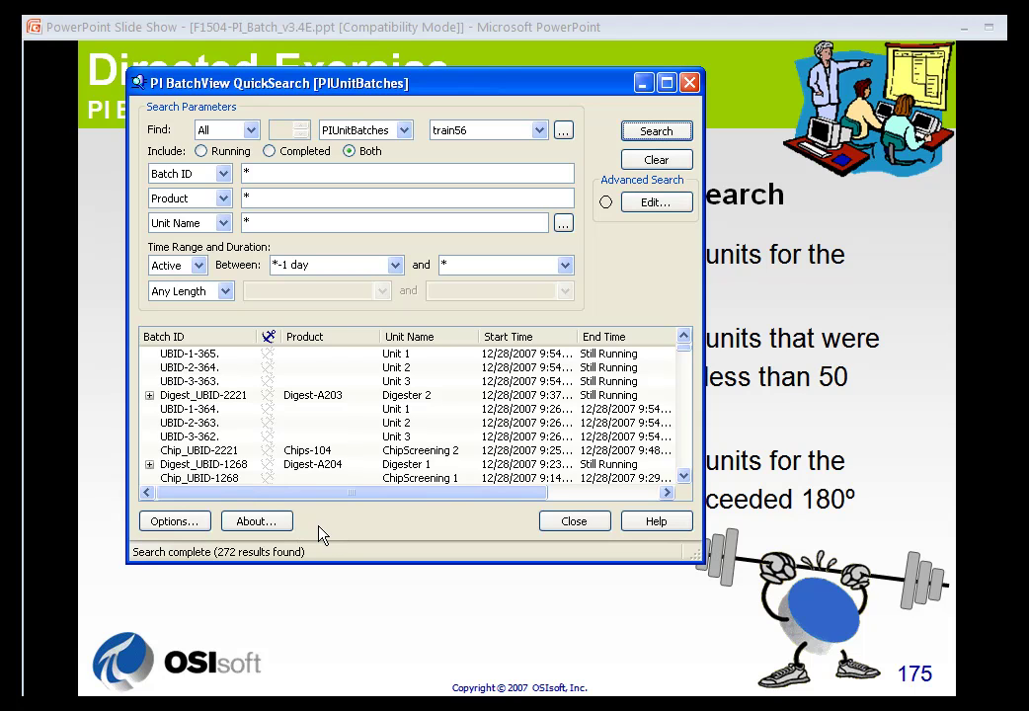
pyautogui.click(275, 223)
# Step: Search units matching *digester*, then retry limiting batches to shorter than 50m
pyautogui.write('diges')
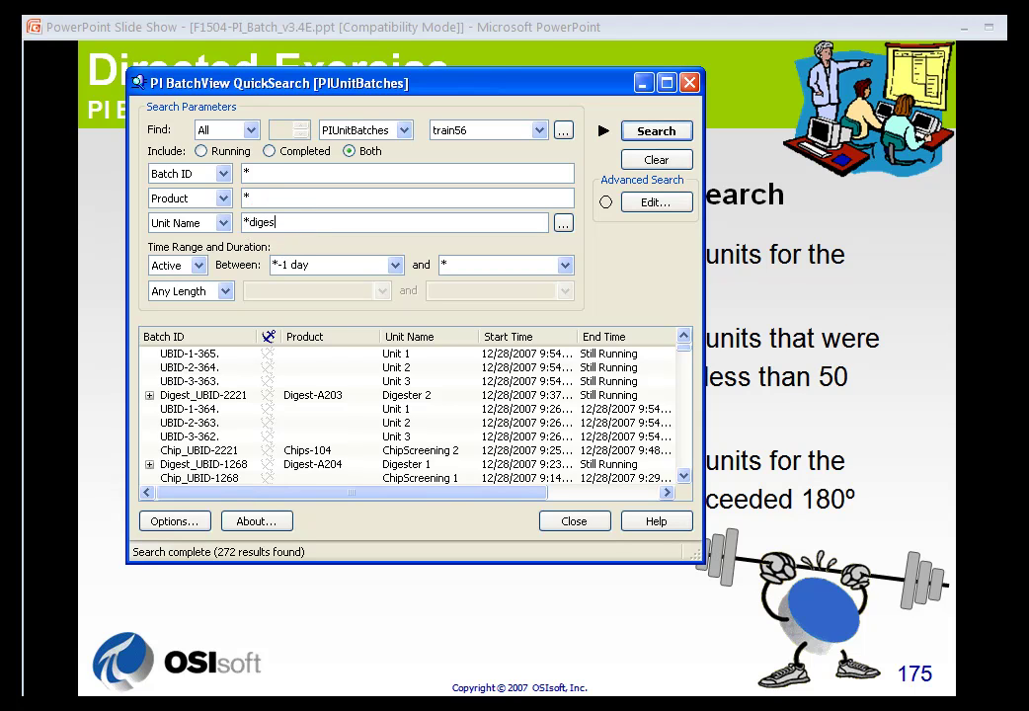
pyautogui.write('ter*')
pyautogui.click(676, 130)
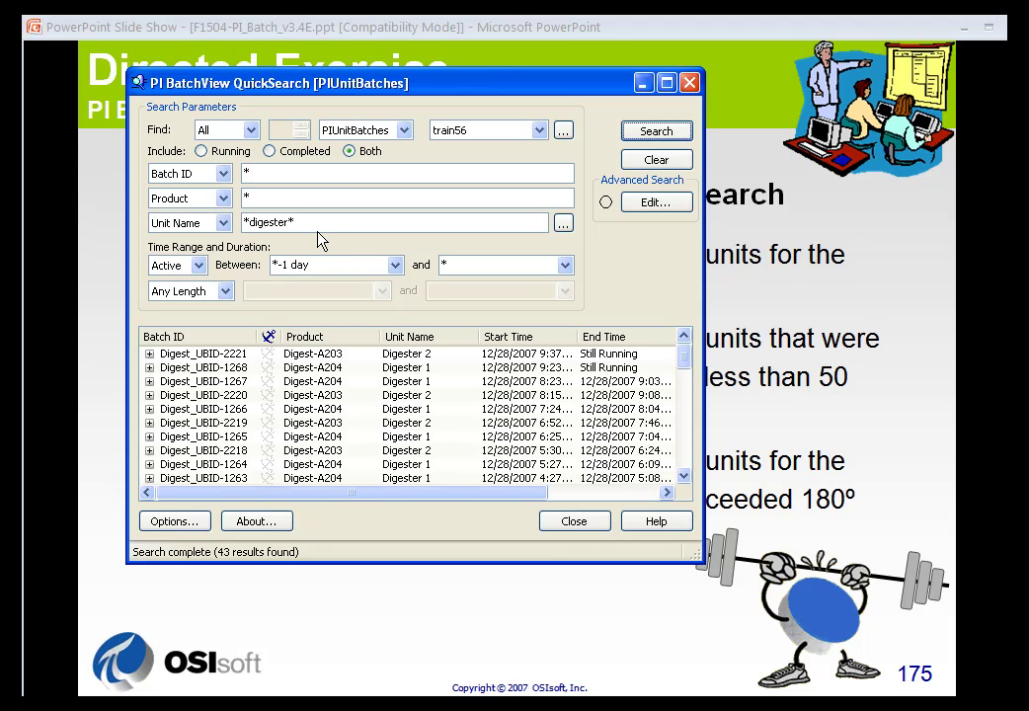
pyautogui.click(224, 292)
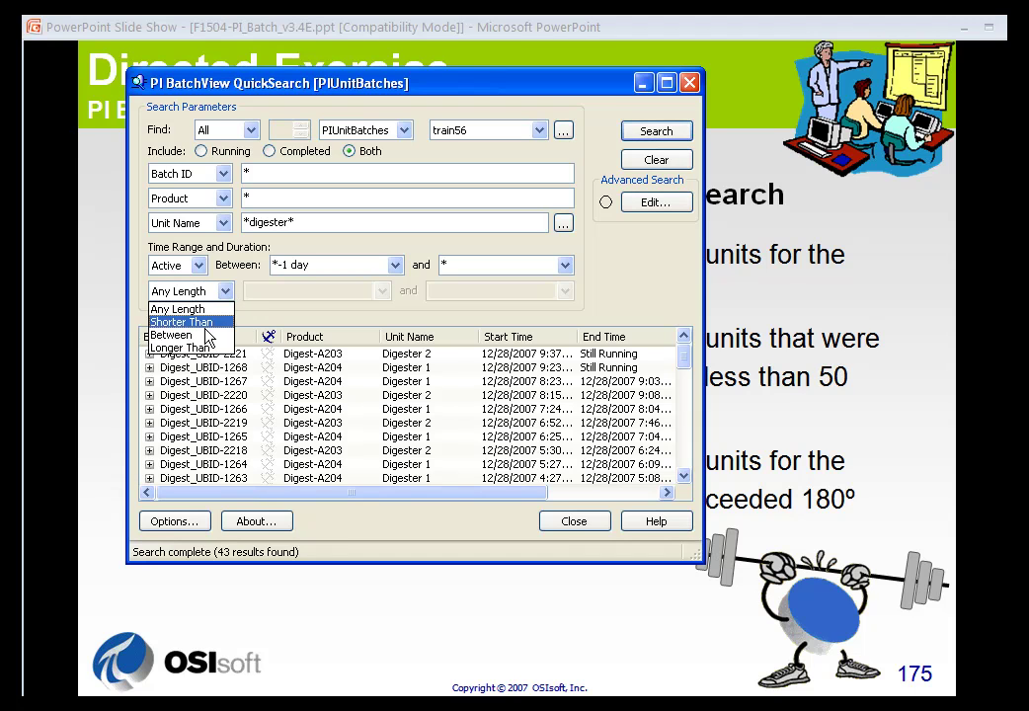
pyautogui.click(205, 323)
pyautogui.click(274, 288)
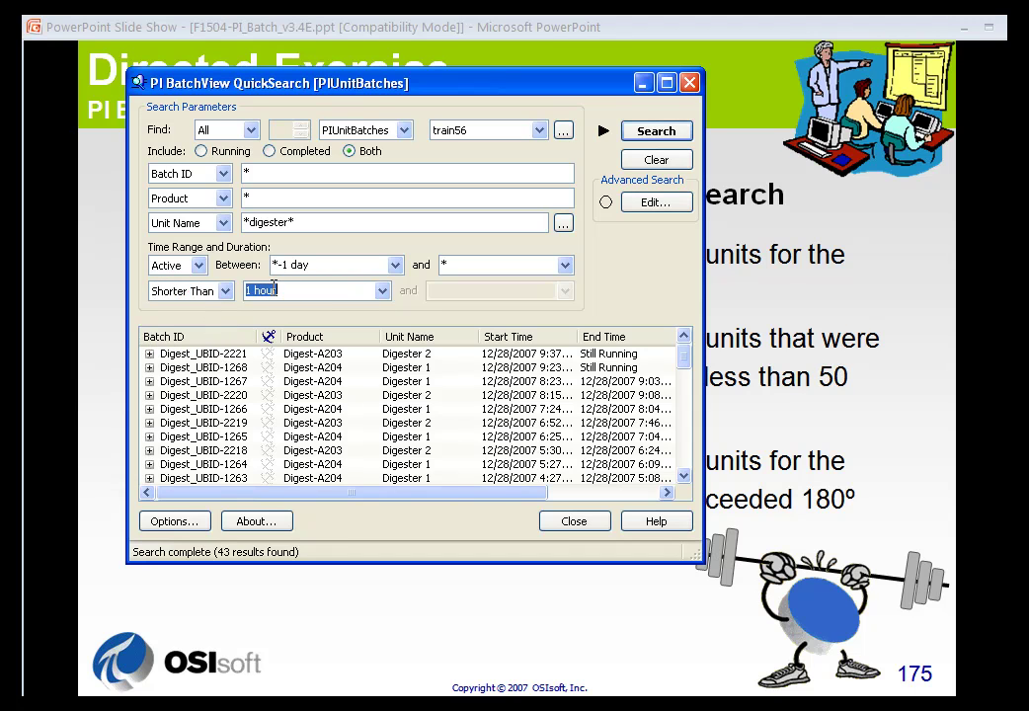
pyautogui.write('50m')
pyautogui.click(658, 130)
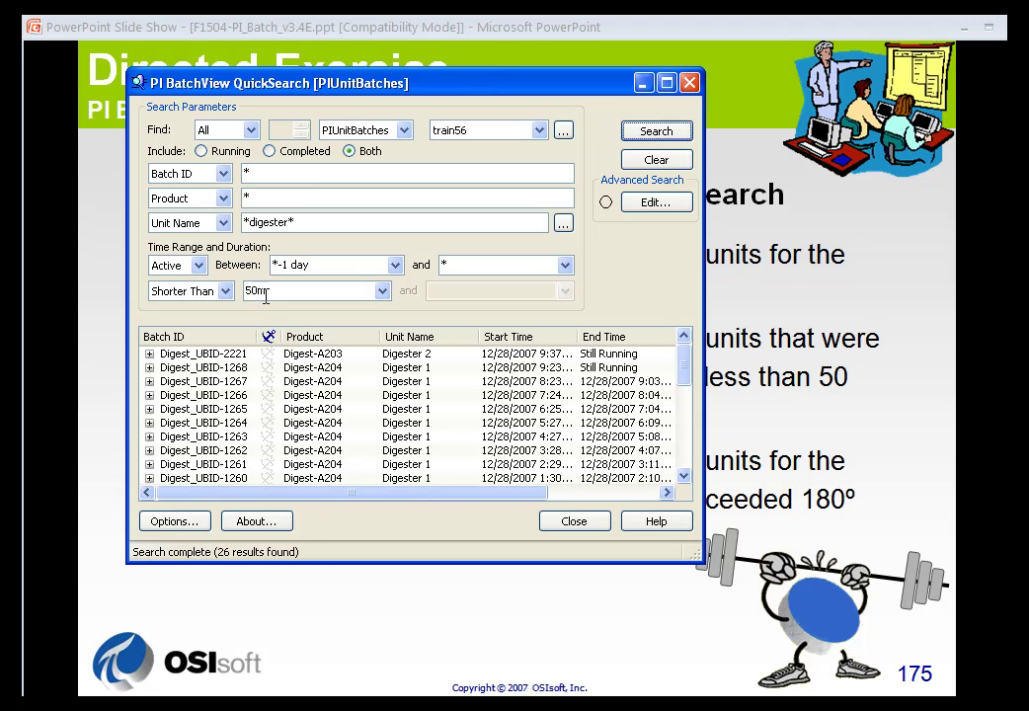
# Step: Reset duration to Any Length, rerun the search, and open Advanced Search Edit
pyautogui.press('BackSpace')
pyautogui.click(226, 292)
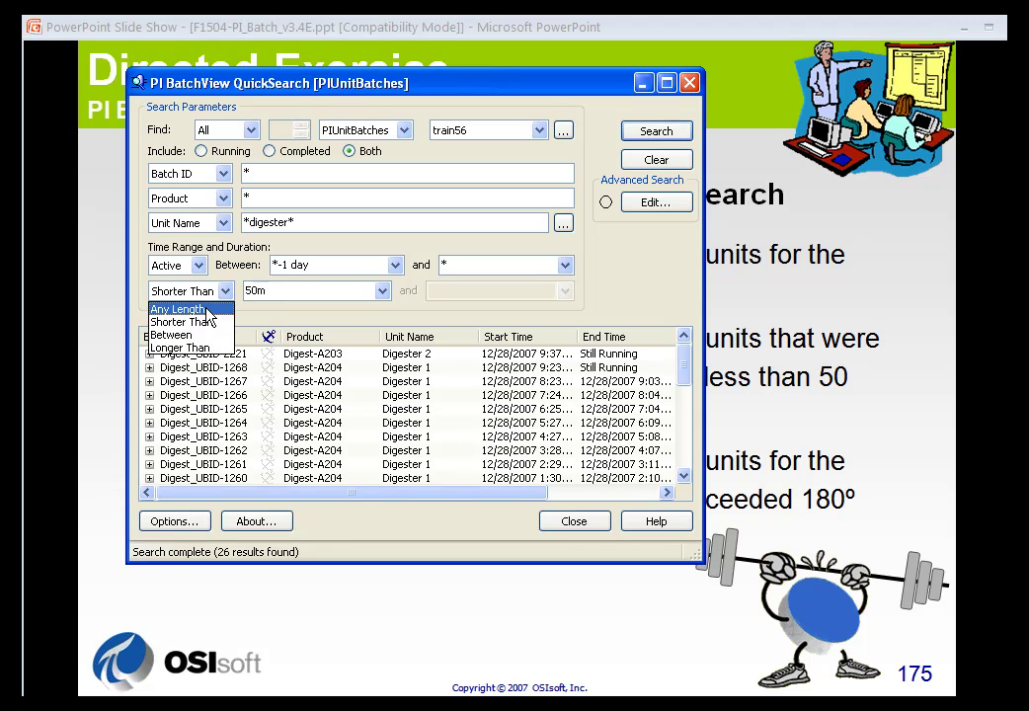
pyautogui.click(207, 307)
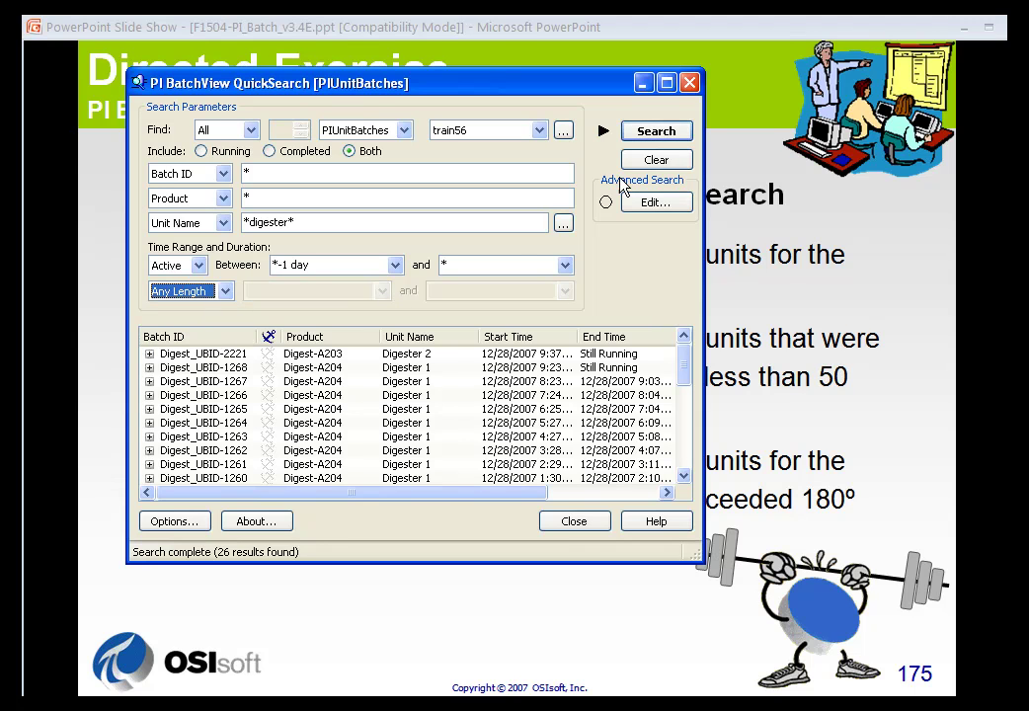
pyautogui.click(648, 138)
pyautogui.click(649, 209)
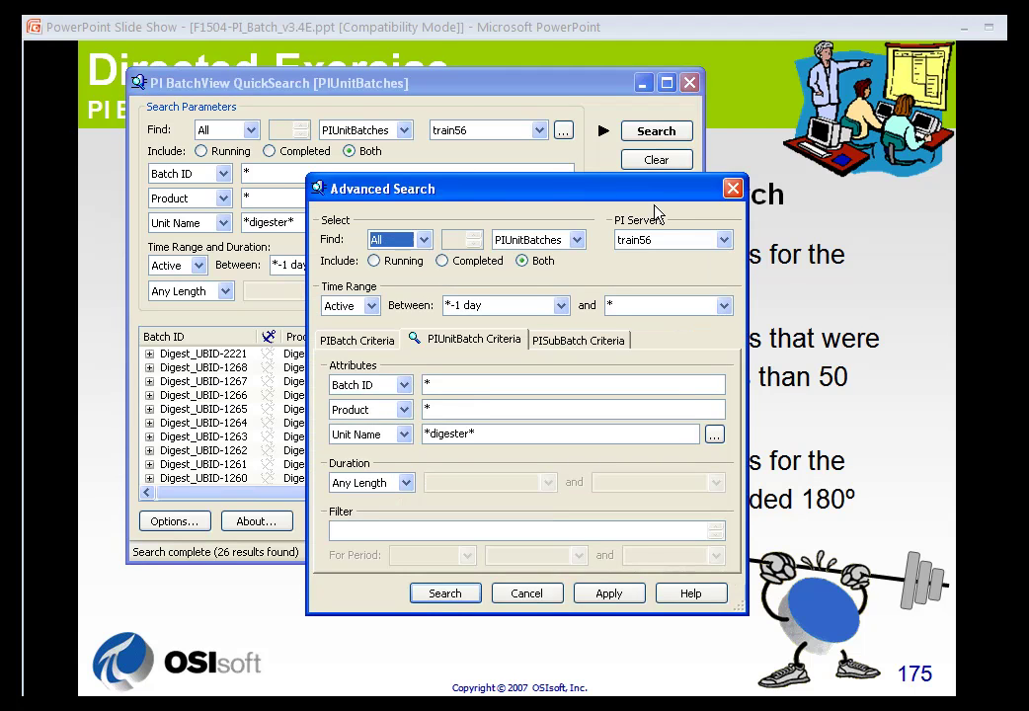
# Step: Search with filter 'temperature' > 180 holding for greater than 20% of the period
pyautogui.moveTo(562, 198); pyautogui.dragTo(482, 122)
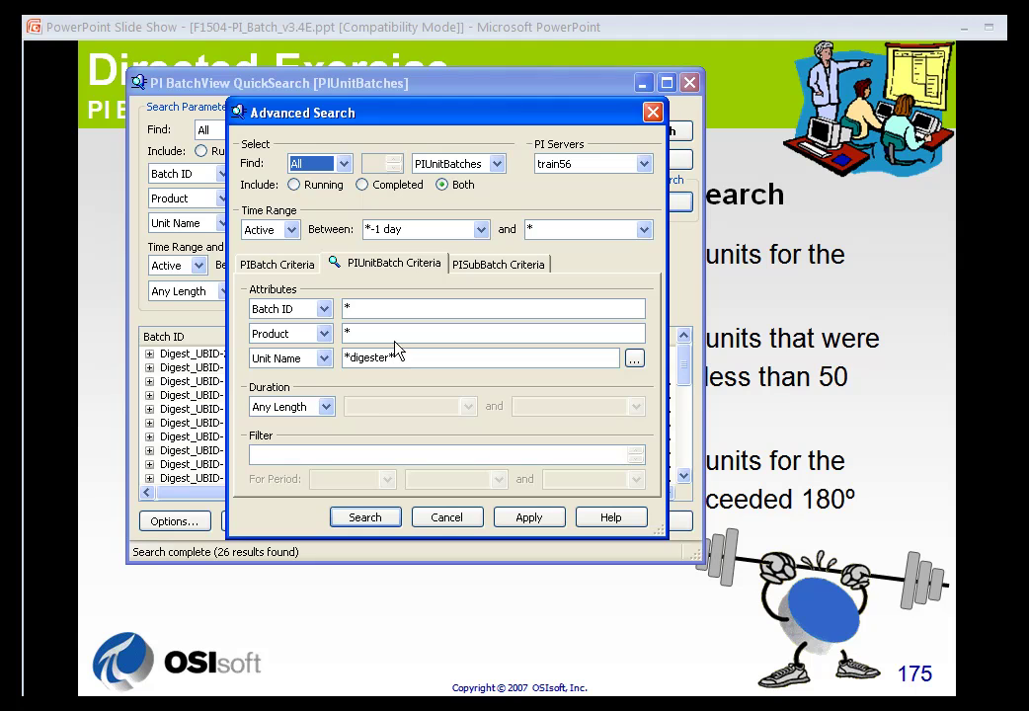
pyautogui.click(262, 446)
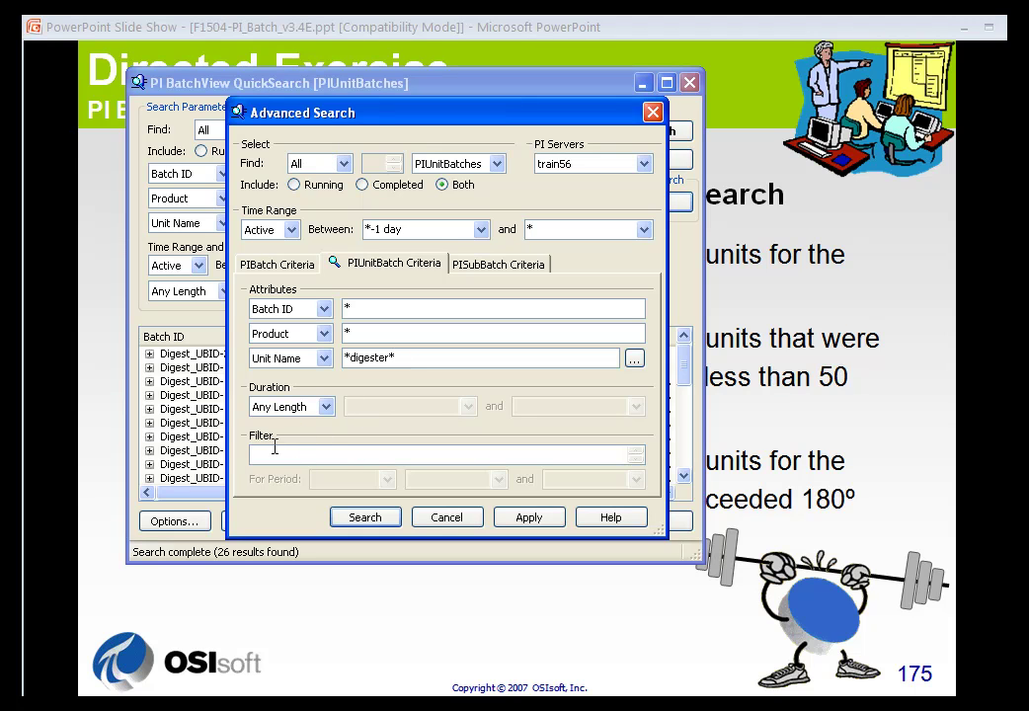
pyautogui.write("'temperature'")
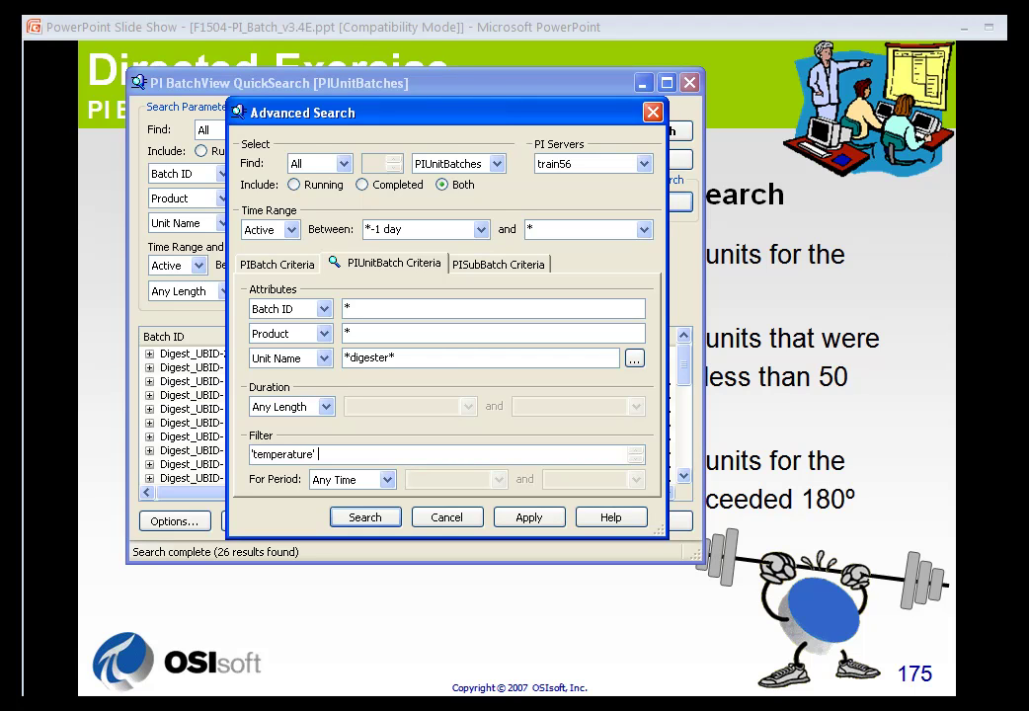
pyautogui.write(' > 180')
pyautogui.click(353, 481)
pyautogui.click(353, 536)
pyautogui.moveTo(420, 479); pyautogui.dragTo(400, 484)
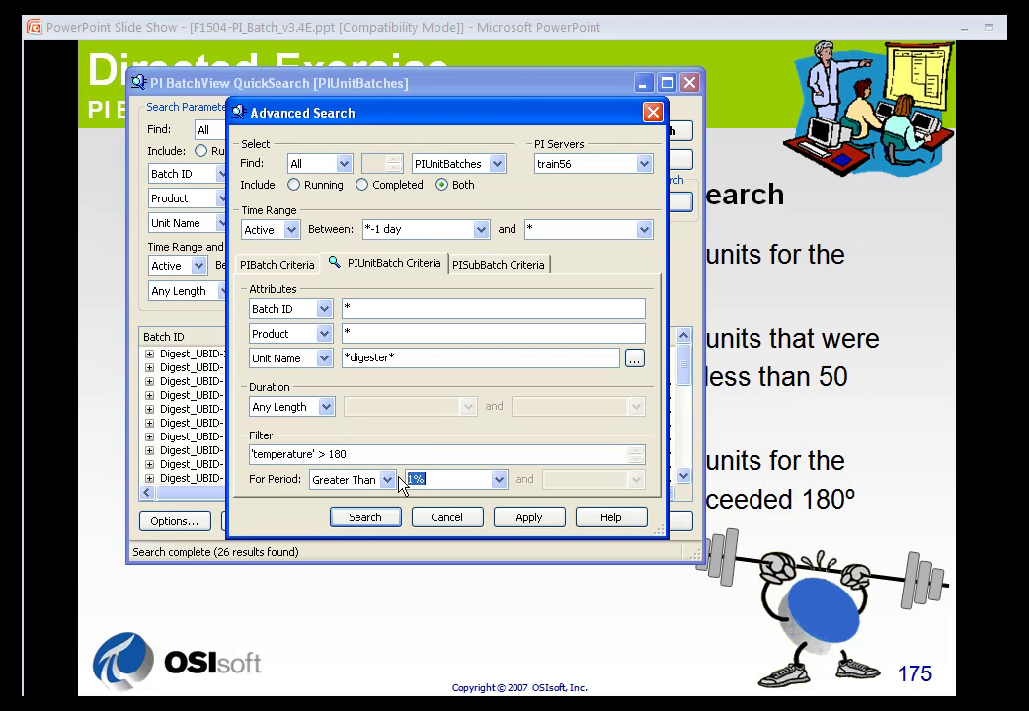
pyautogui.write('20%')
pyautogui.click(381, 517)
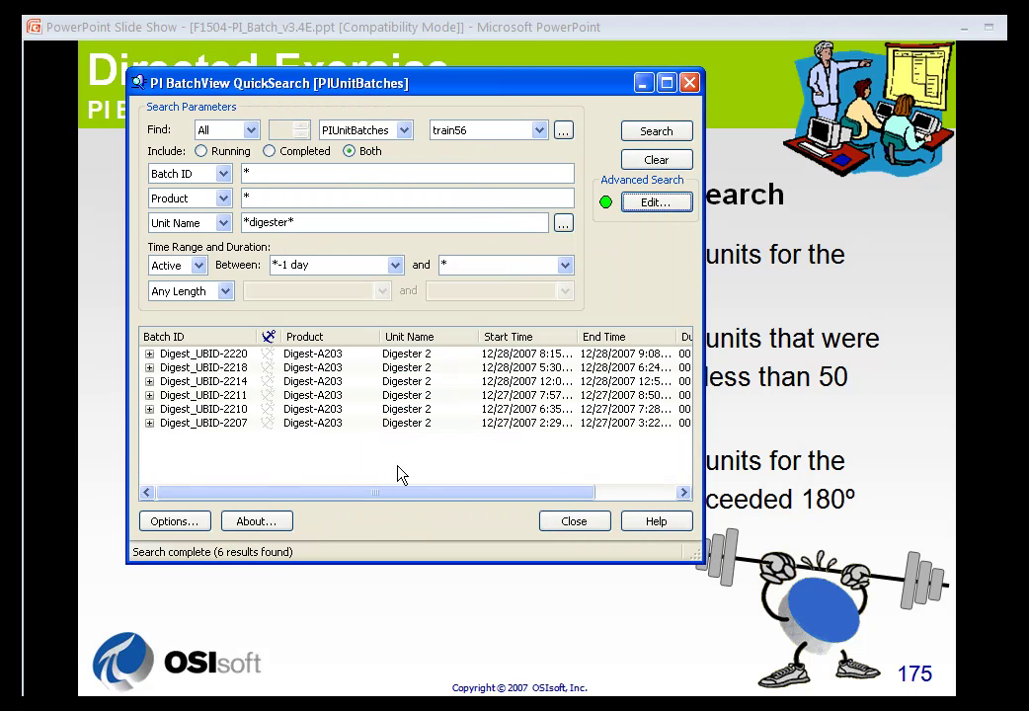
# Step: Select each of the six Digester 2 batches, Digest_UBID-2220 through Digest_UBID-2207
pyautogui.click(416, 354)
pyautogui.click(416, 367)
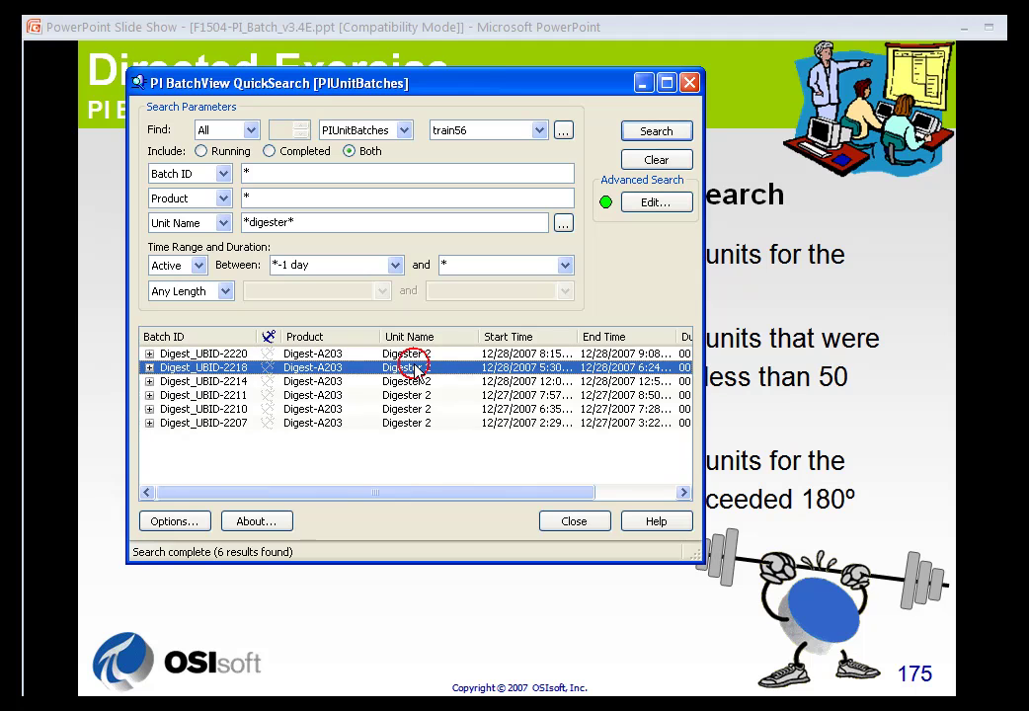
pyautogui.click(416, 381)
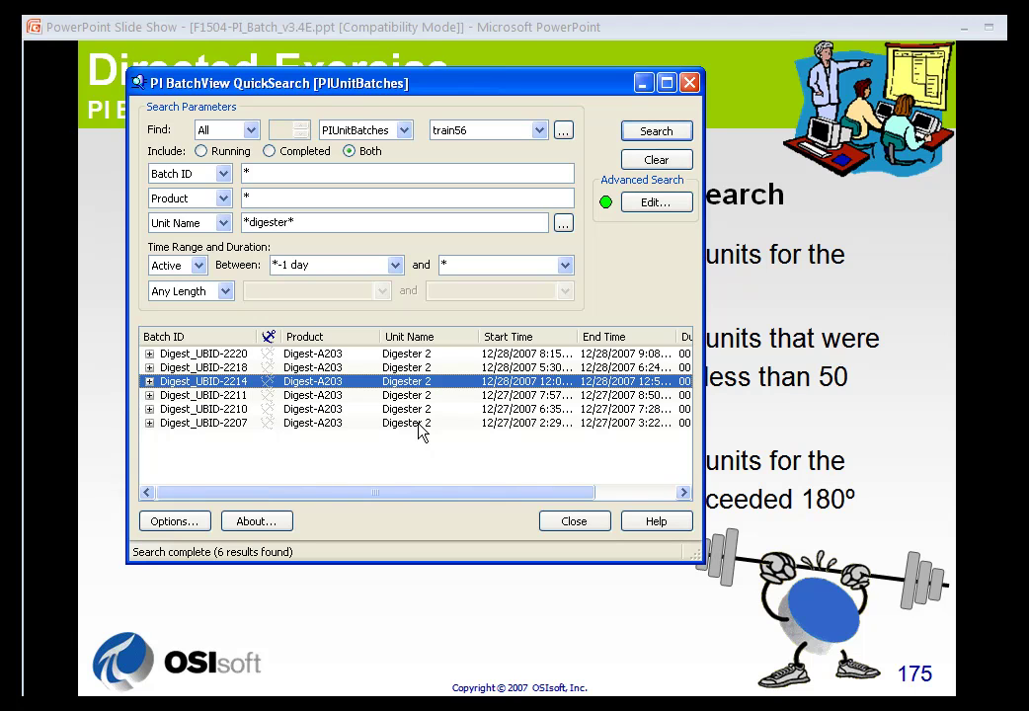
pyautogui.click(419, 425)
pyautogui.click(414, 410)
pyautogui.click(410, 397)
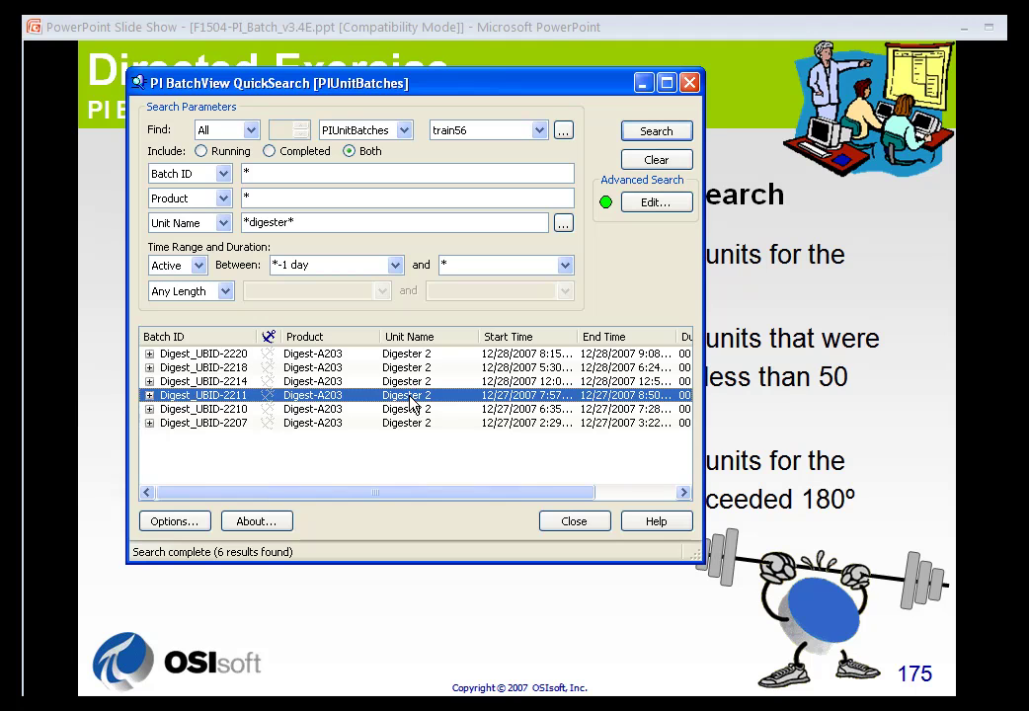